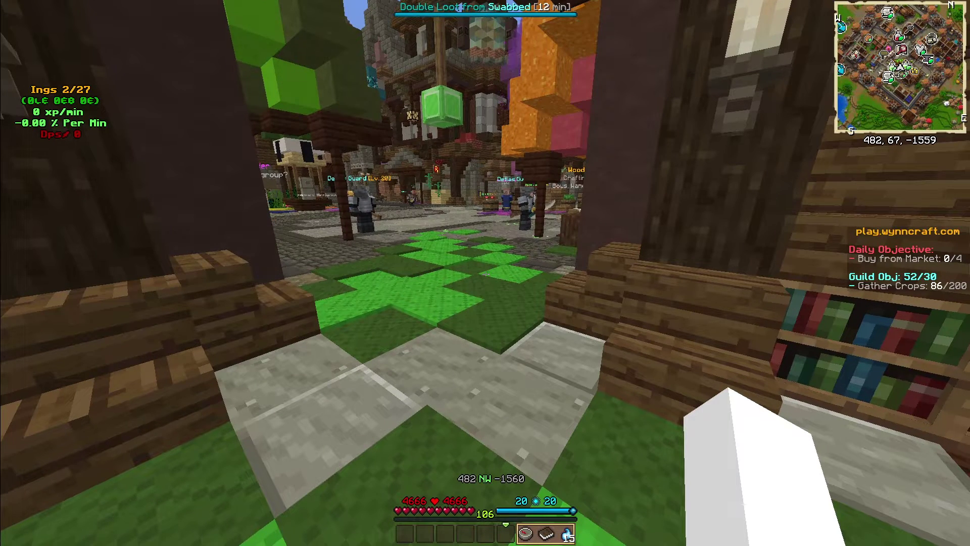
Toggle chat, walk a couple of blocks near the Woodworking station, and hold the Quest Book (slot 8).
key("t")
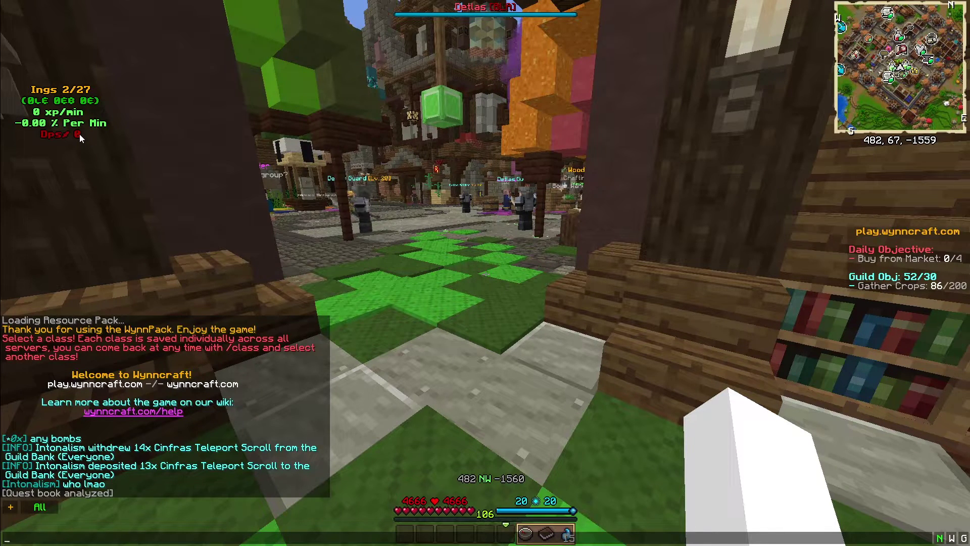
key("Escape")
key("w")
key("t")
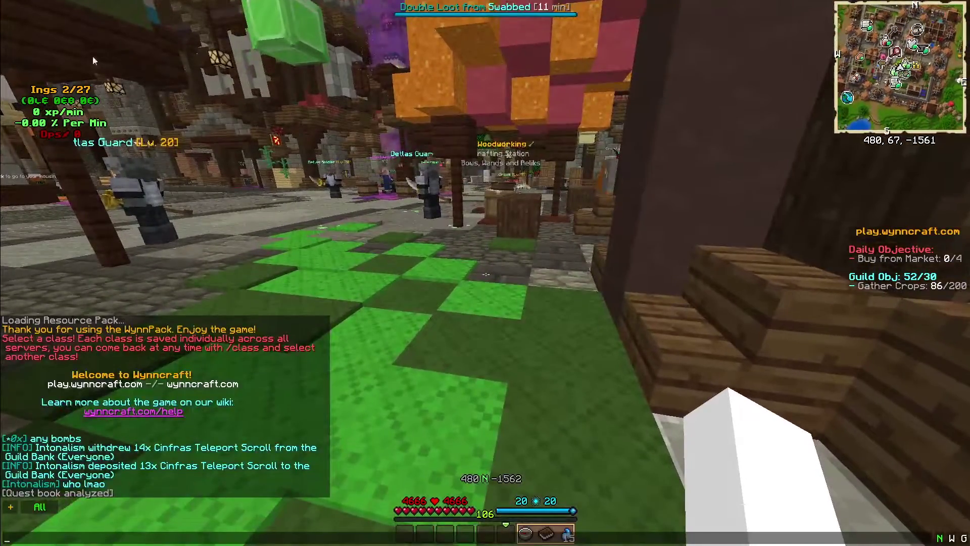
key("Escape")
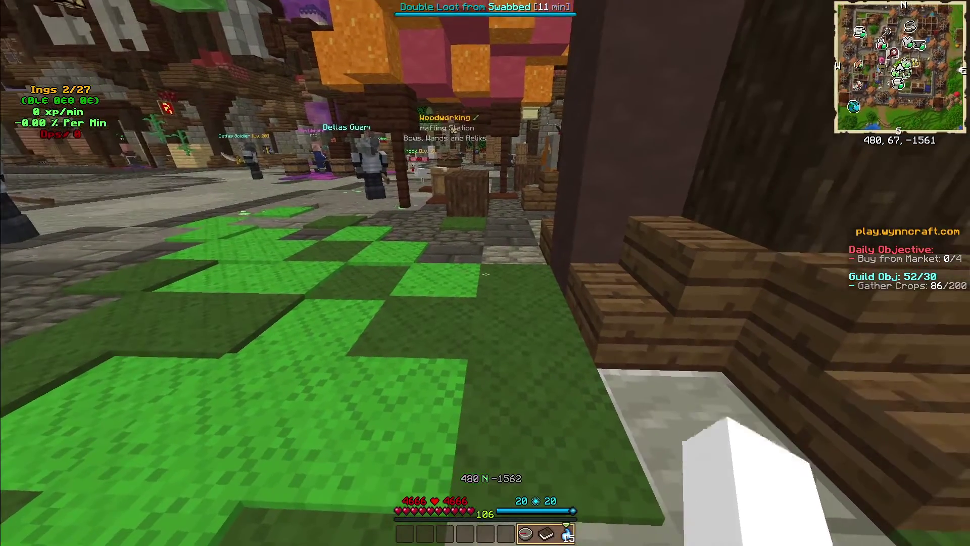
key("8")
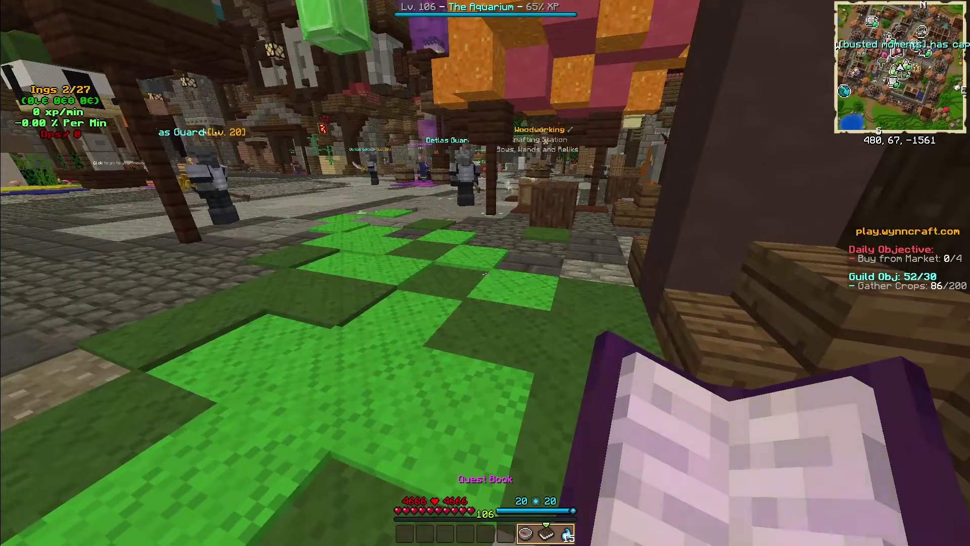
key("s")
right_click(485, 273)
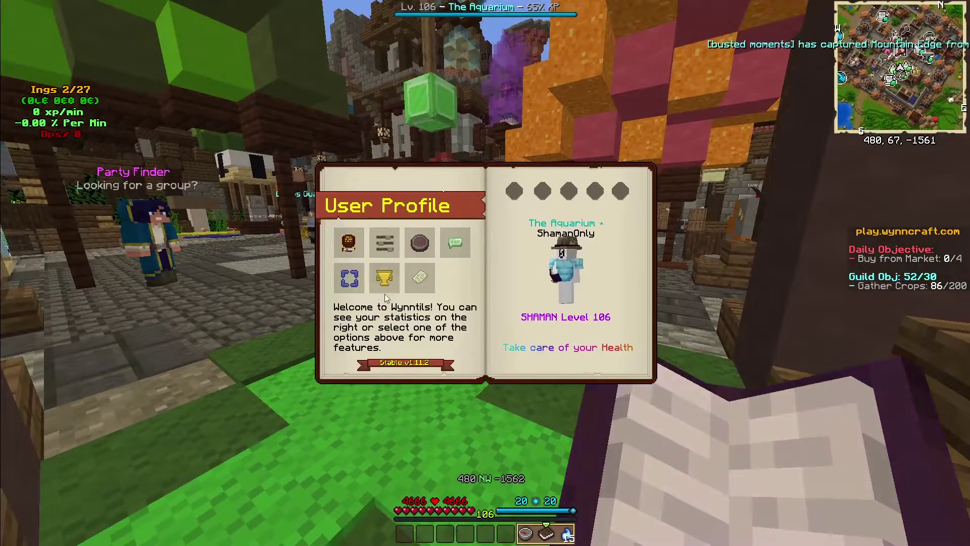
left_click(348, 284)
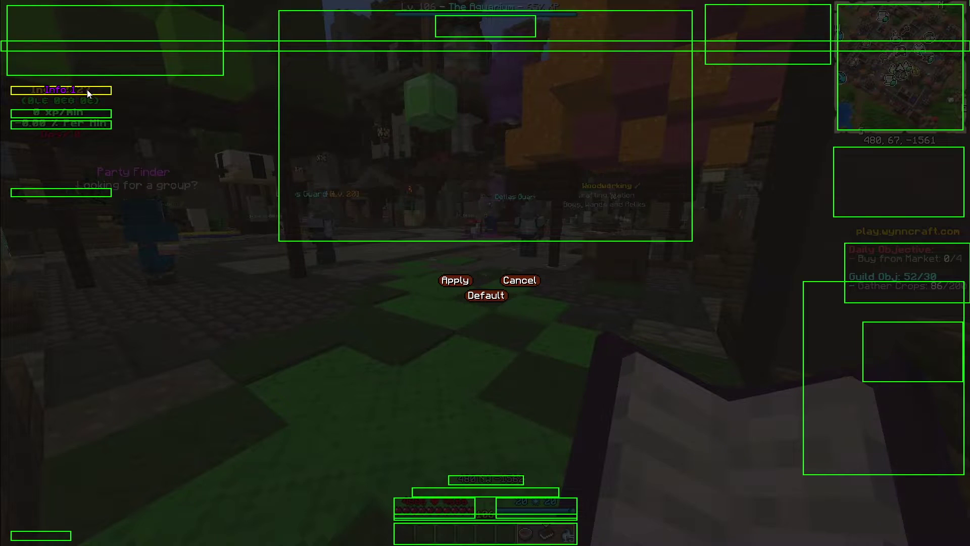
key("Escape")
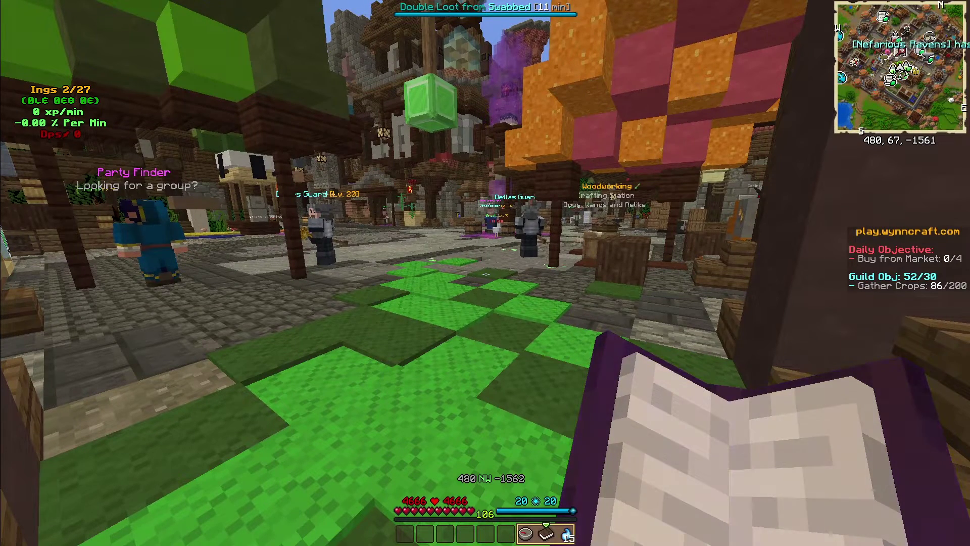
Open the Wynntils settings for the Info overlay and clear the settings search text.
right_click(486, 271)
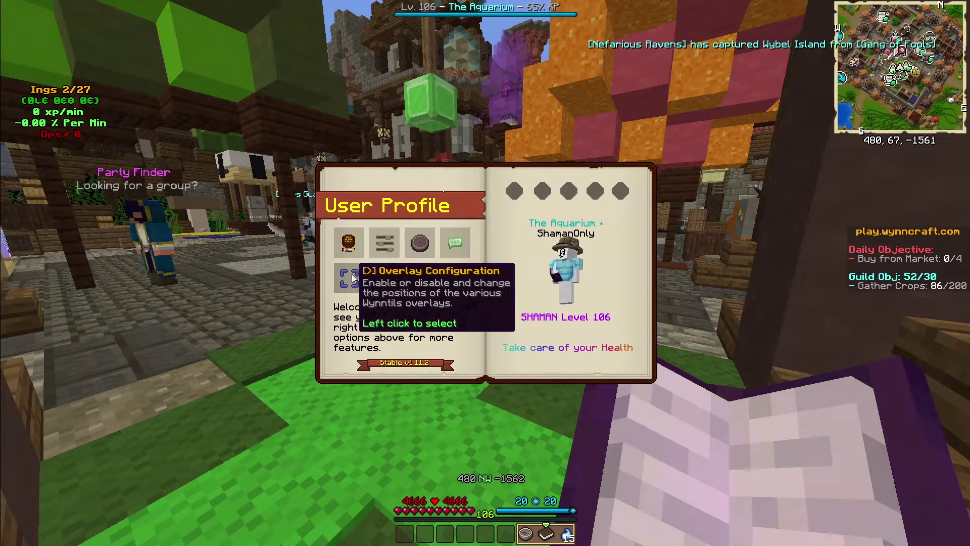
left_click(386, 248)
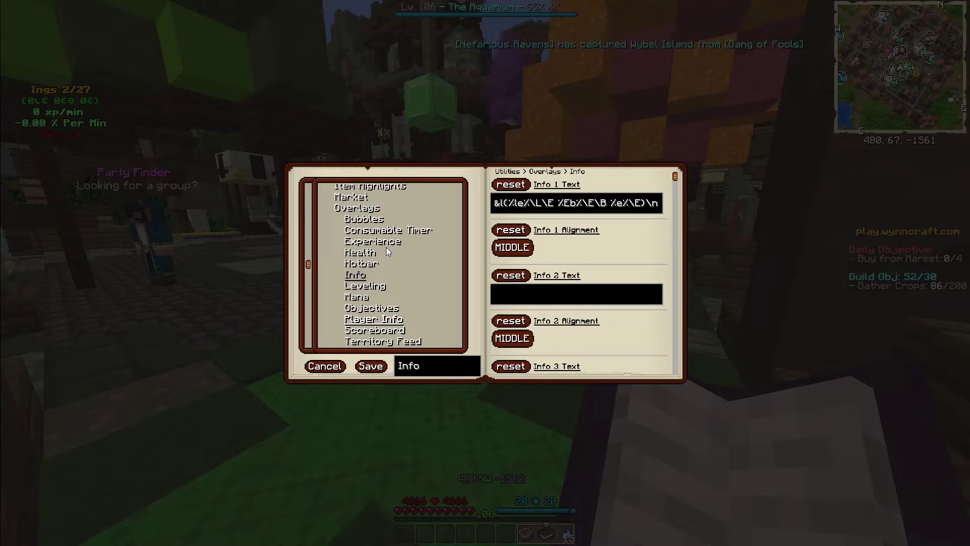
left_click(435, 359)
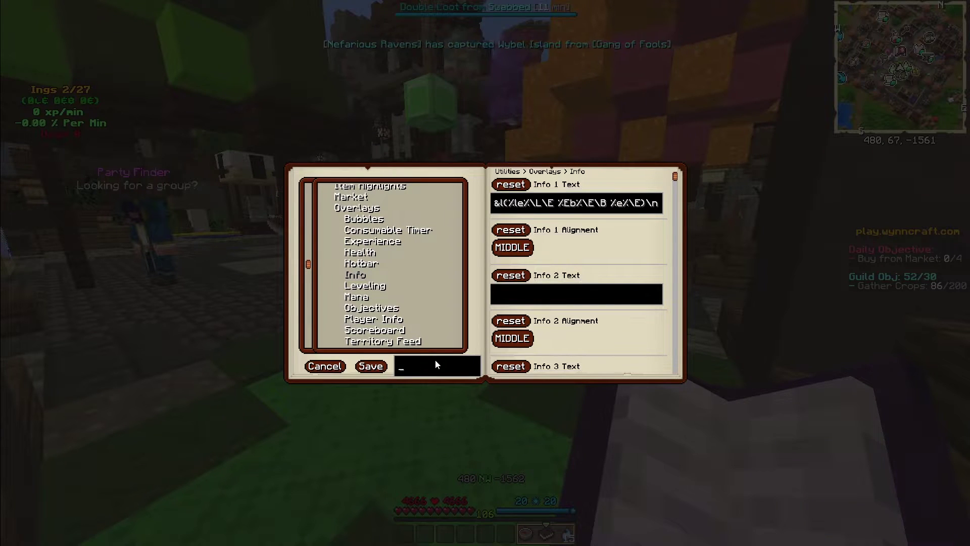
scroll(394, 237, "up", 4)
scroll(391, 223, "up", 2)
scroll(378, 242, "down", 5)
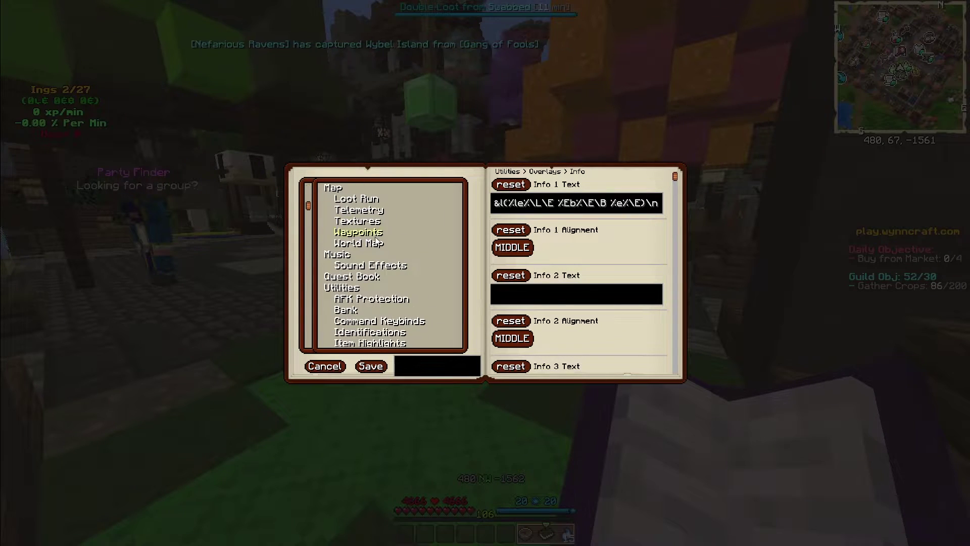
scroll(363, 267, "down", 2)
scroll(364, 267, "down", 2)
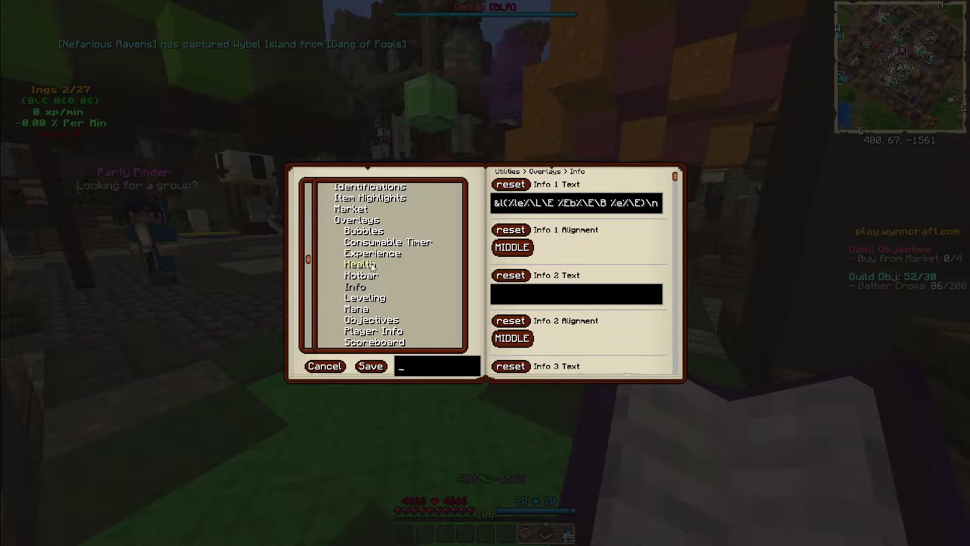
Search the settings for 'Info' and scroll to the Info box options.
type("Info")
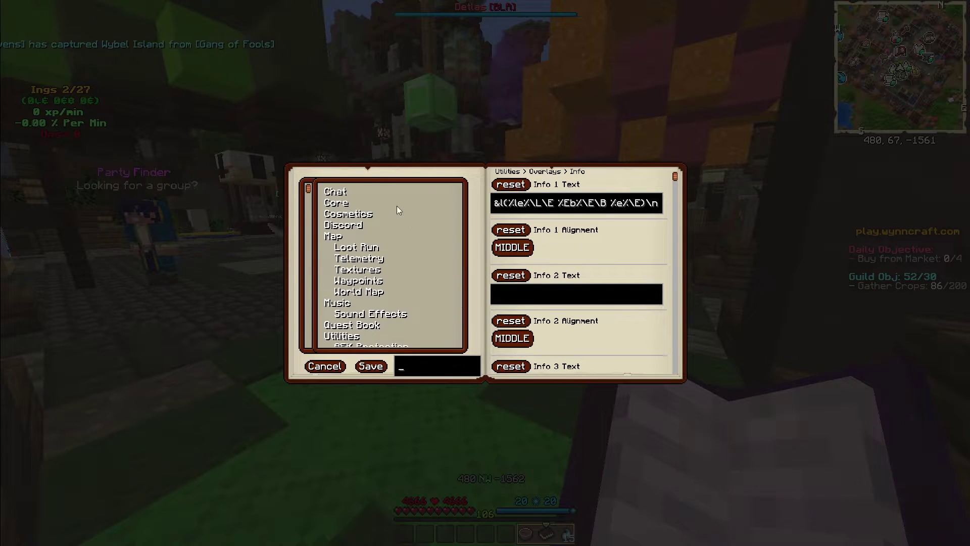
scroll(364, 216, "down", 4)
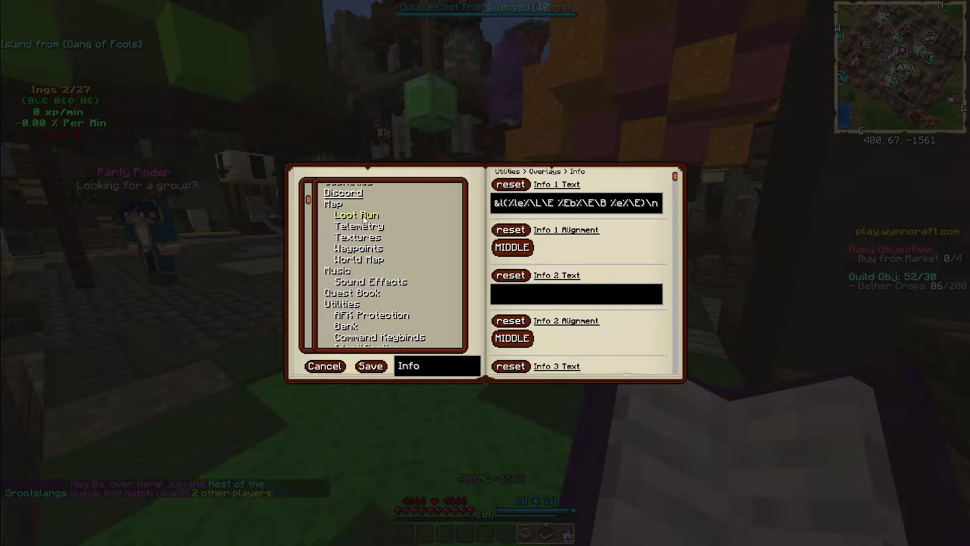
scroll(381, 223, "down", 3)
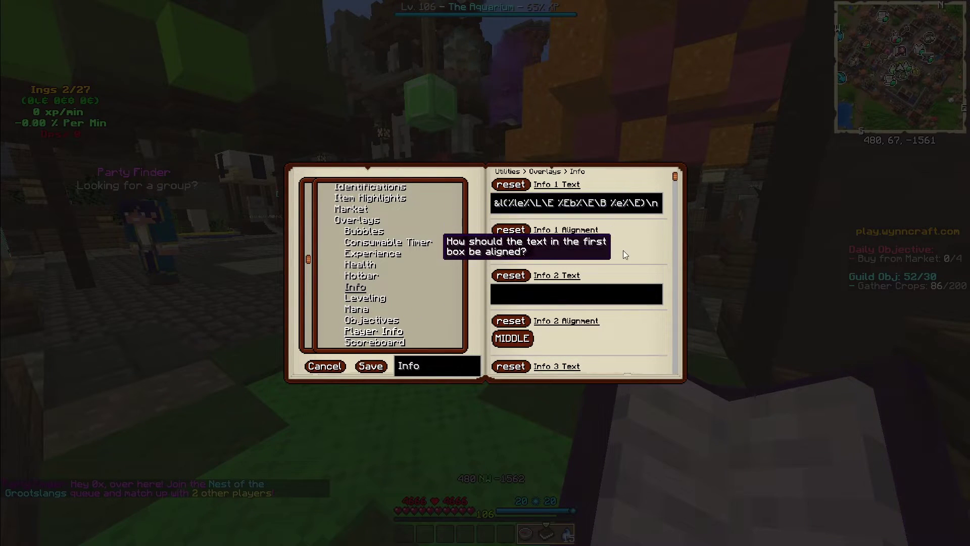
scroll(629, 244, "down", 5)
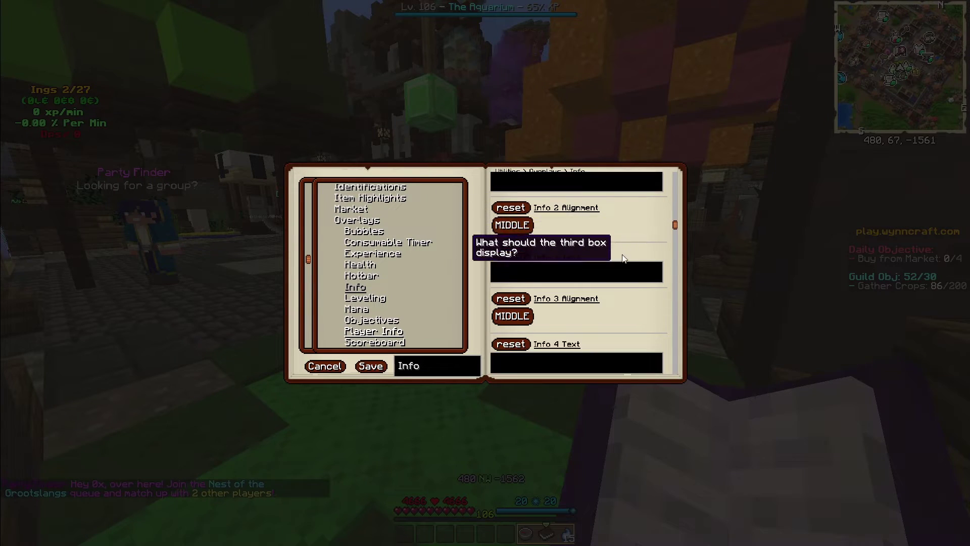
scroll(609, 303, "up", 5)
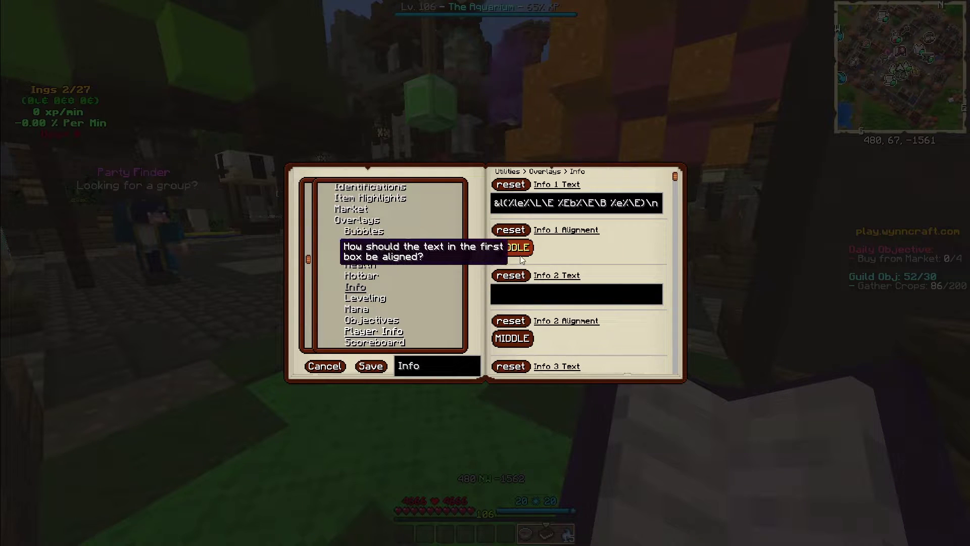
Cycle the Info 1 alignment to MIDDLE and start editing the Info 2 Text field.
left_click(501, 251)
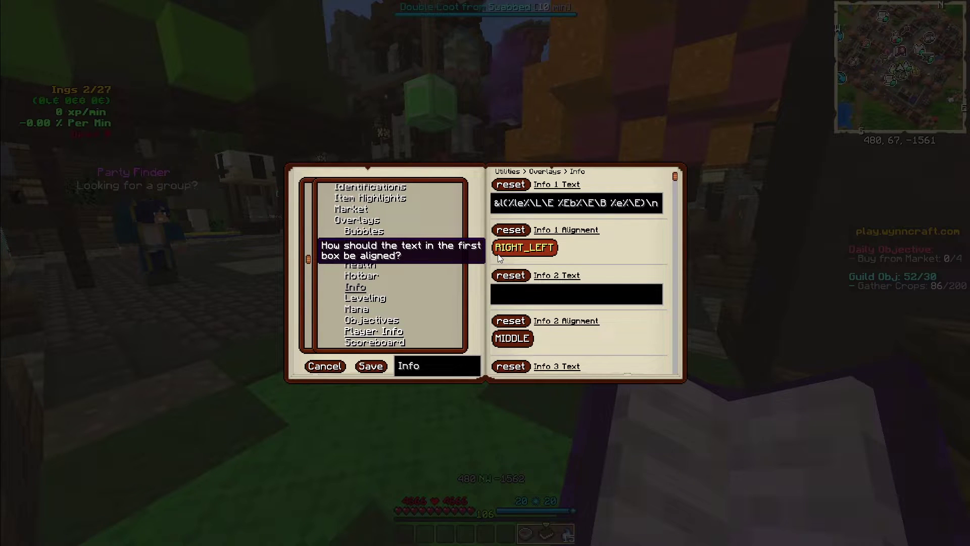
left_click(498, 253)
left_click(498, 254)
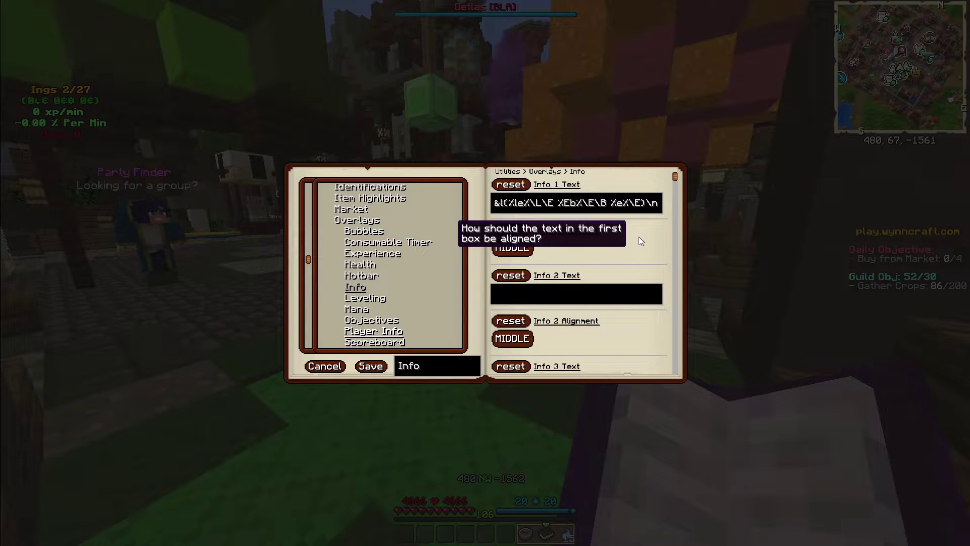
left_click(609, 290)
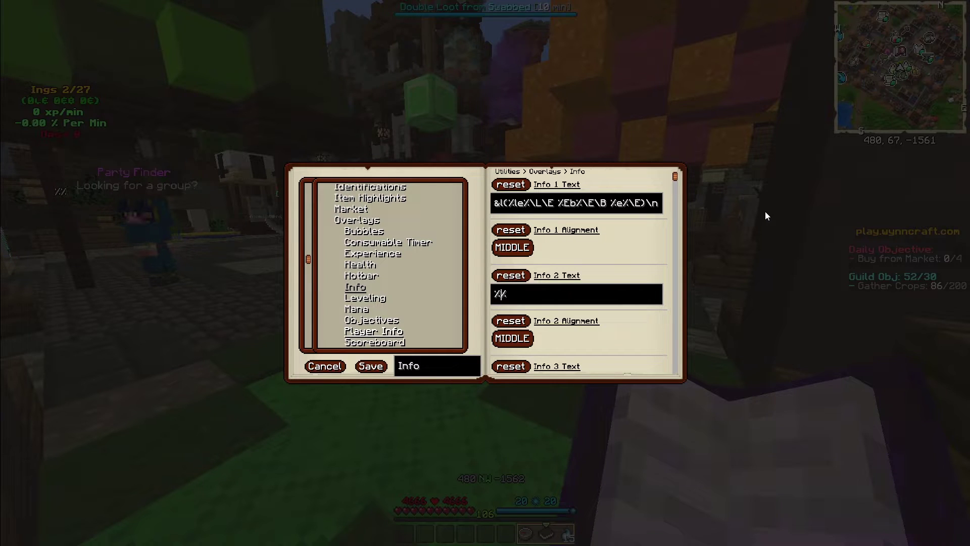
Fill the Info 2 Text with '%xpm% xp/min' so the HUD shows '0 xp/min'.
type("xpm")
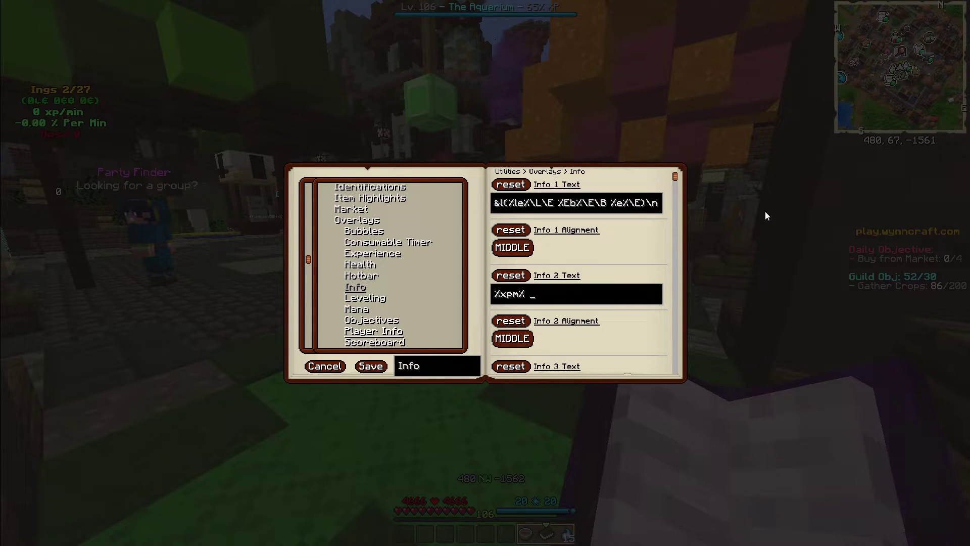
type("xp/min")
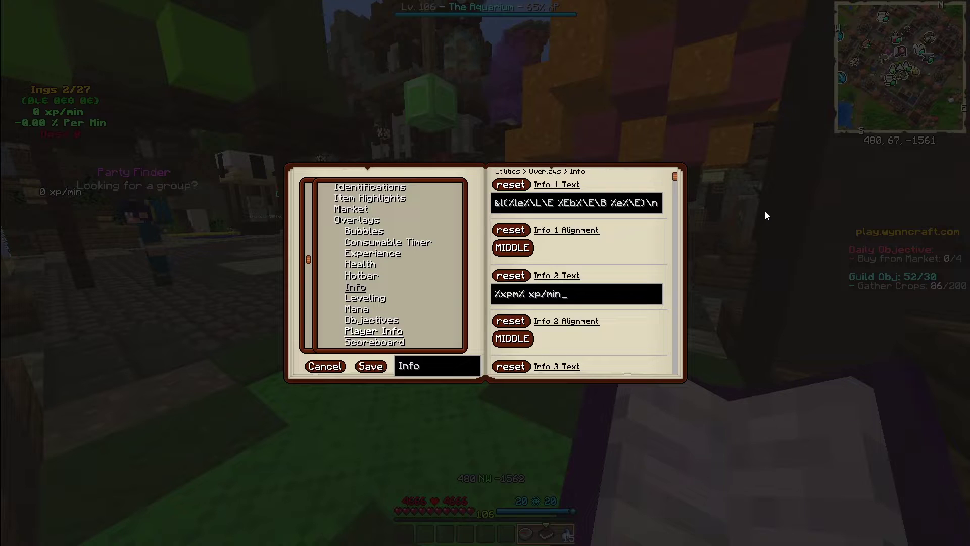
Save the Info overlay settings, close the menu, toggle chat, and reopen the Wynntils User Profile.
left_click(376, 366)
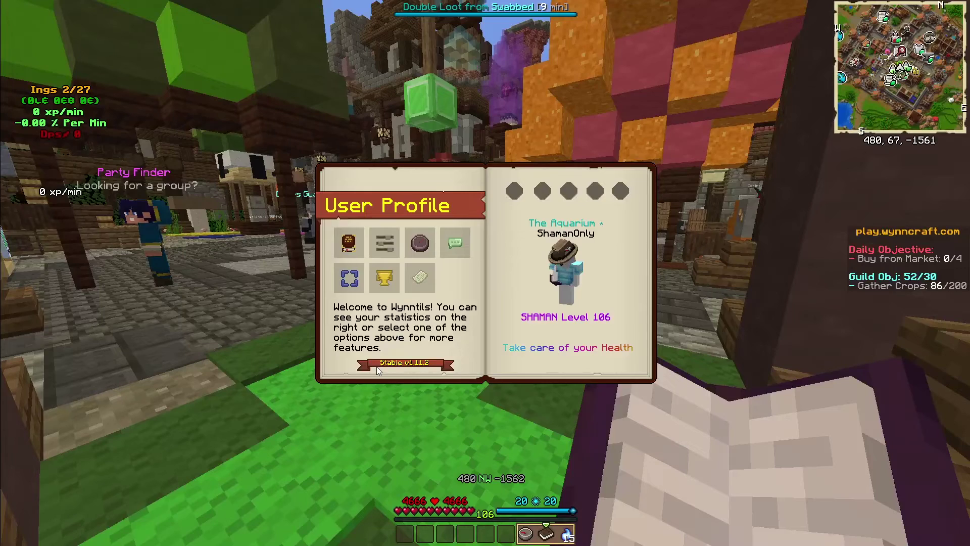
key("Escape")
key("t")
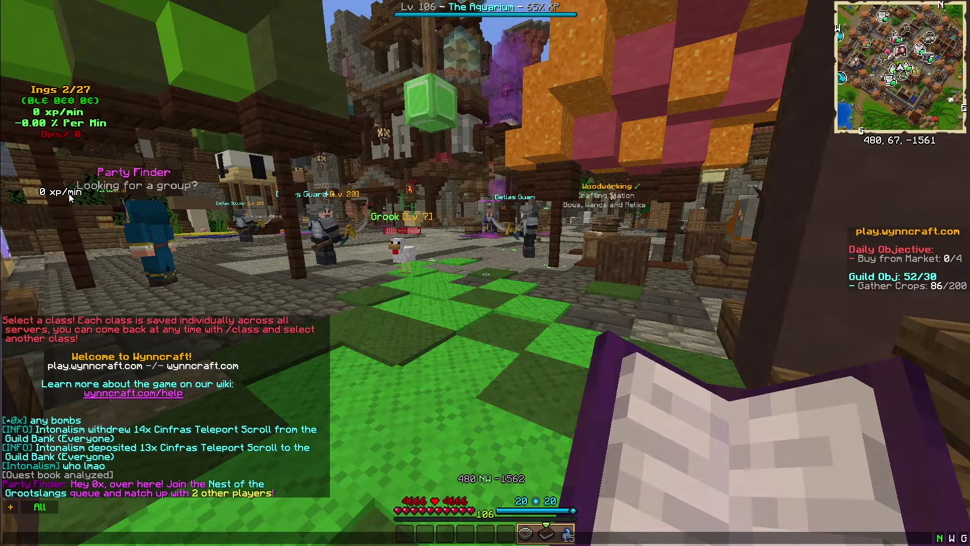
key("Escape")
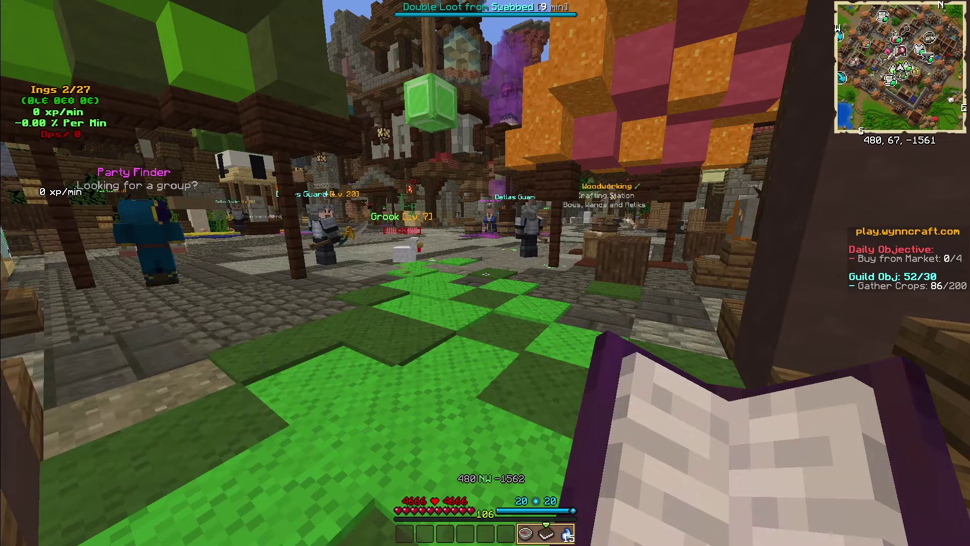
right_click(486, 273)
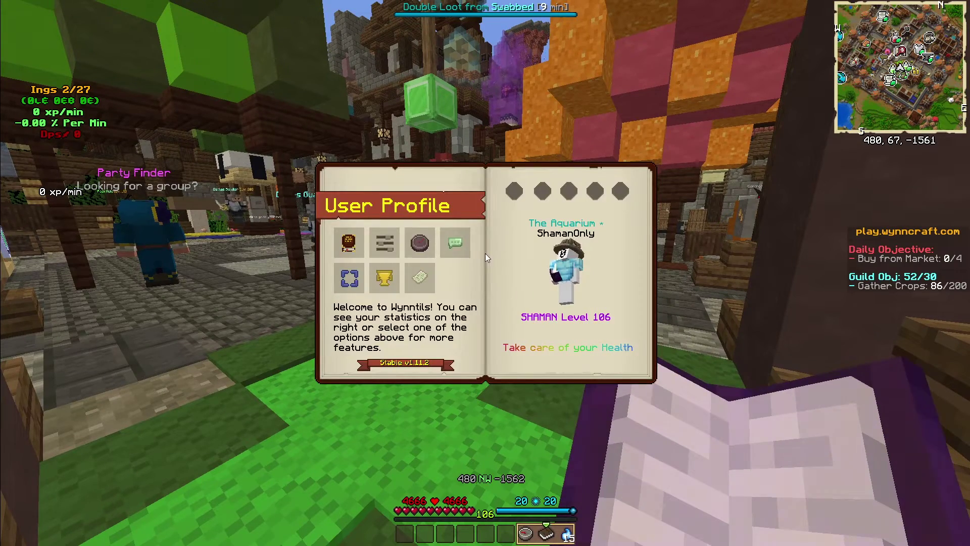
In Configuration, insert an '&' colour code before %xpm% in Info 2 Text, trying several digits.
left_click(385, 252)
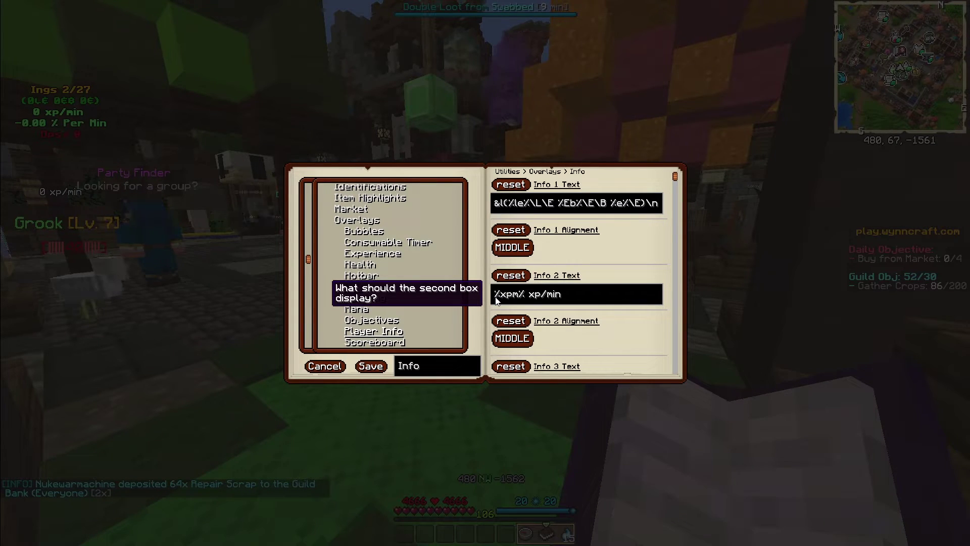
type("&")
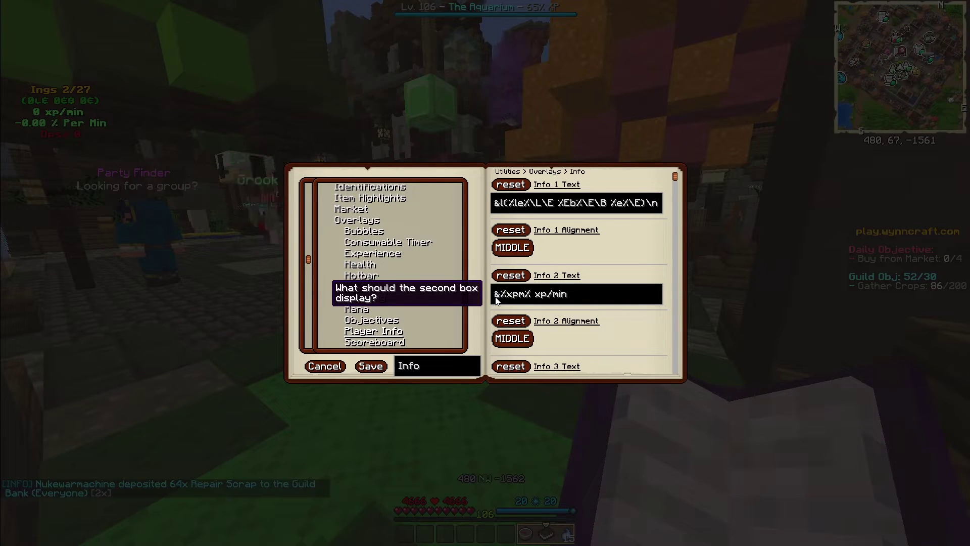
left_click(495, 298)
type("4")
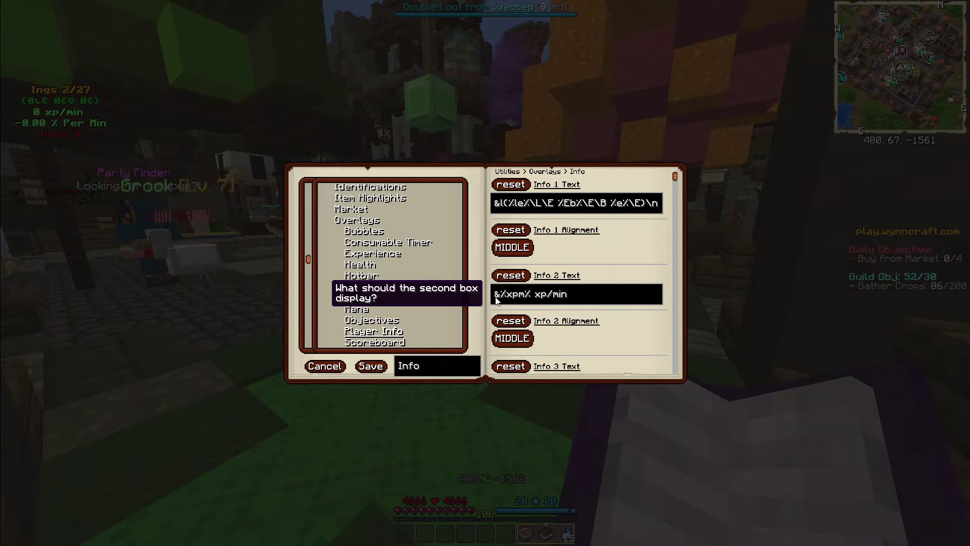
key("BackSpace")
type("5")
key("BackSpace")
type("6")
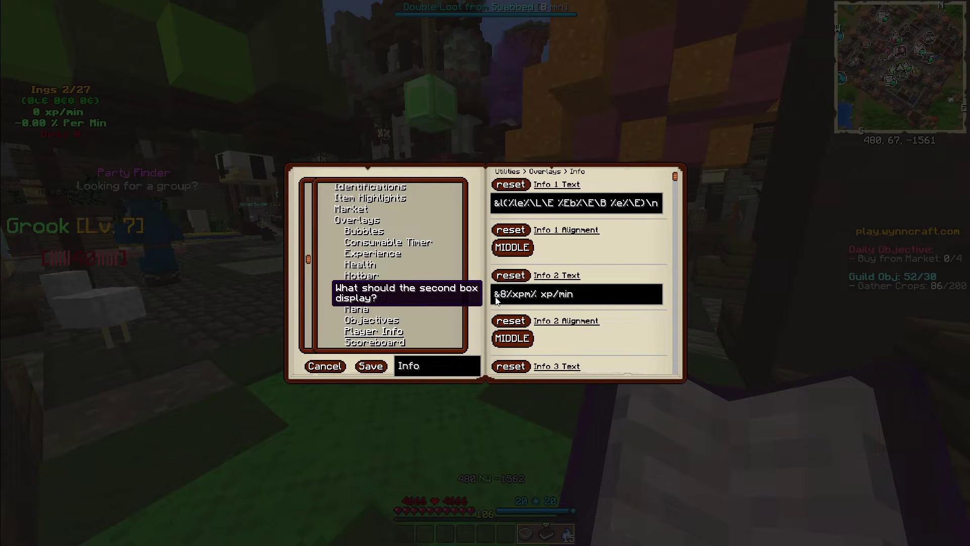
key("BackSpace")
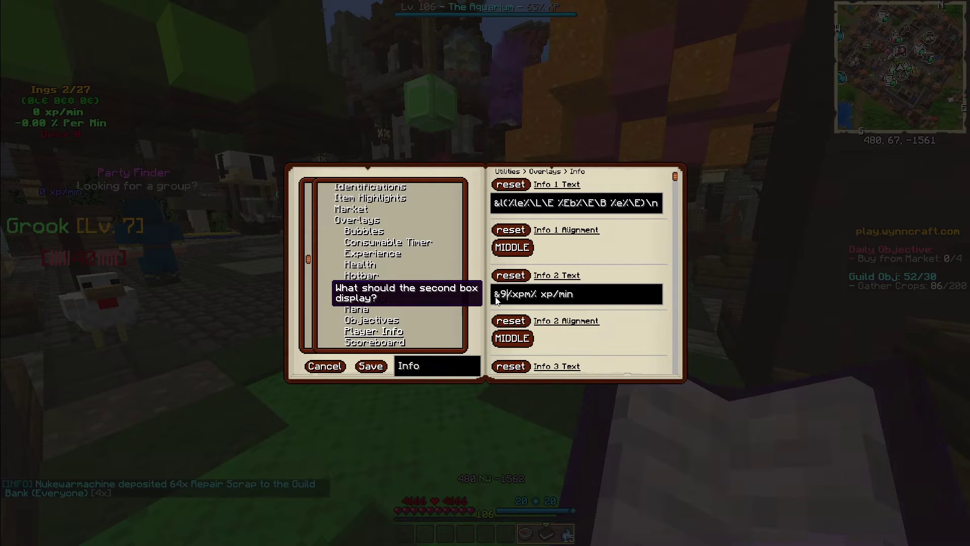
key("BackSpace")
type("0")
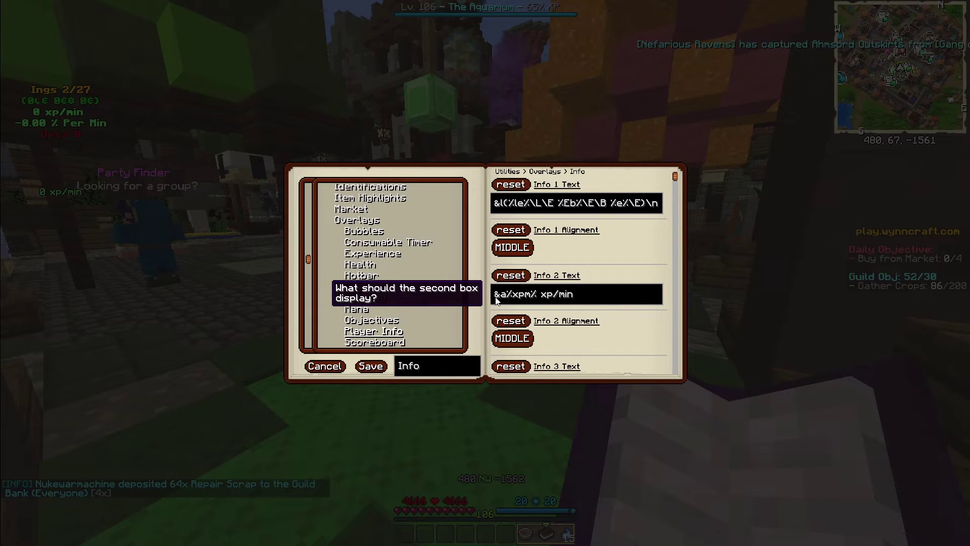
Add '&l' to make the text '&a&l%xpm% xp/min', exit settings, and open chat.
type("&l")
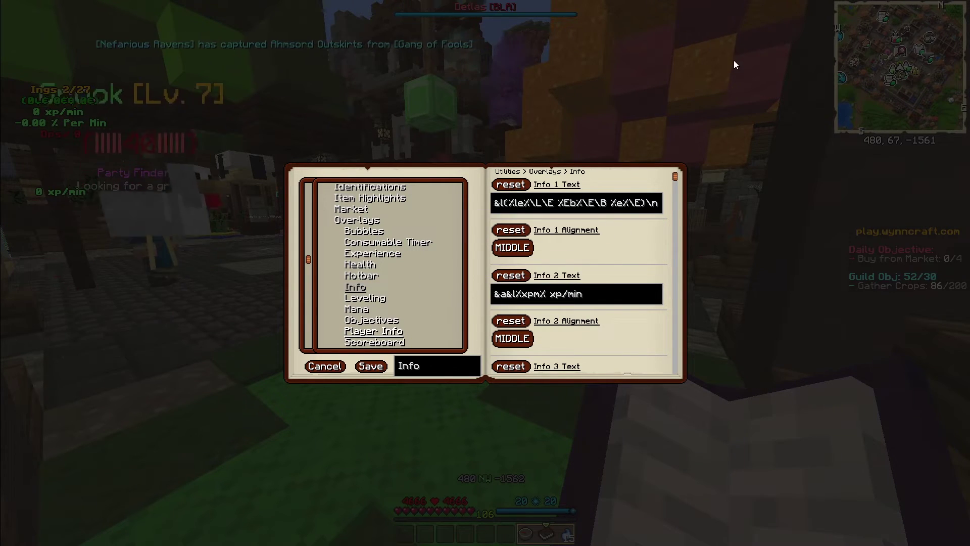
key("Escape")
key("t")
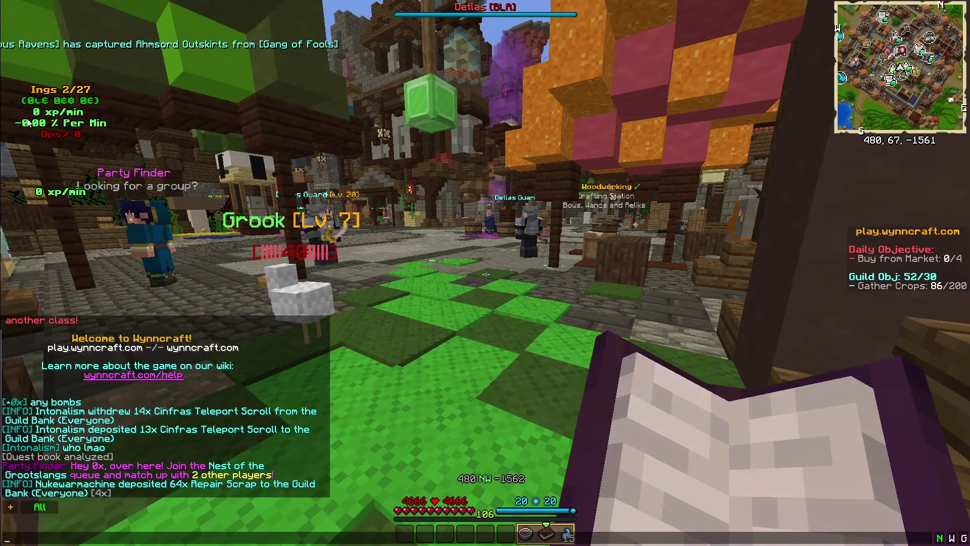